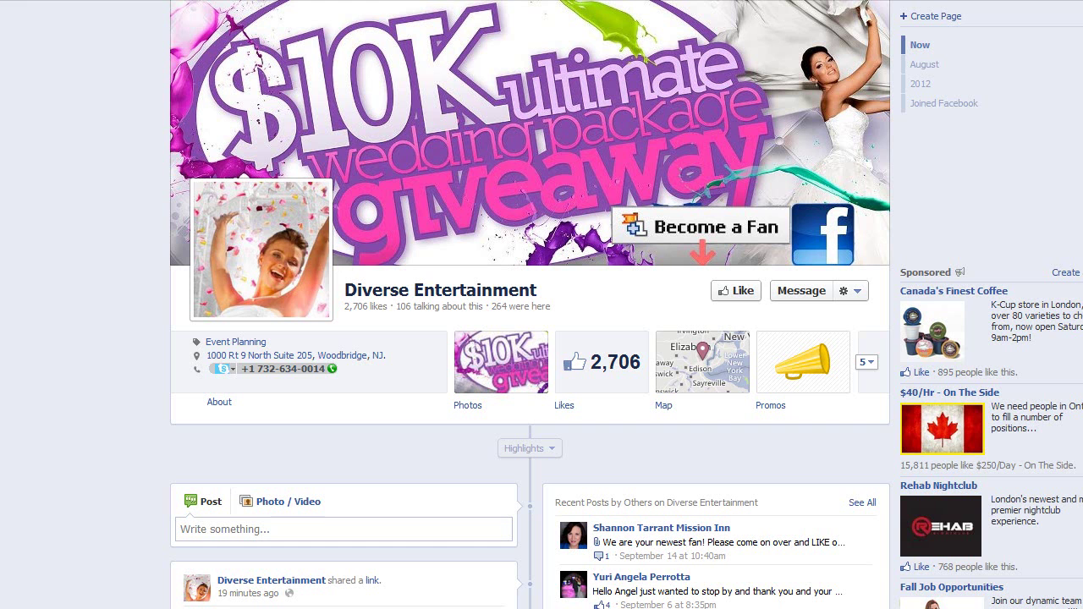
# Step: Open the page's Promos app and go to managing its promotions
pyautogui.click(802, 374)
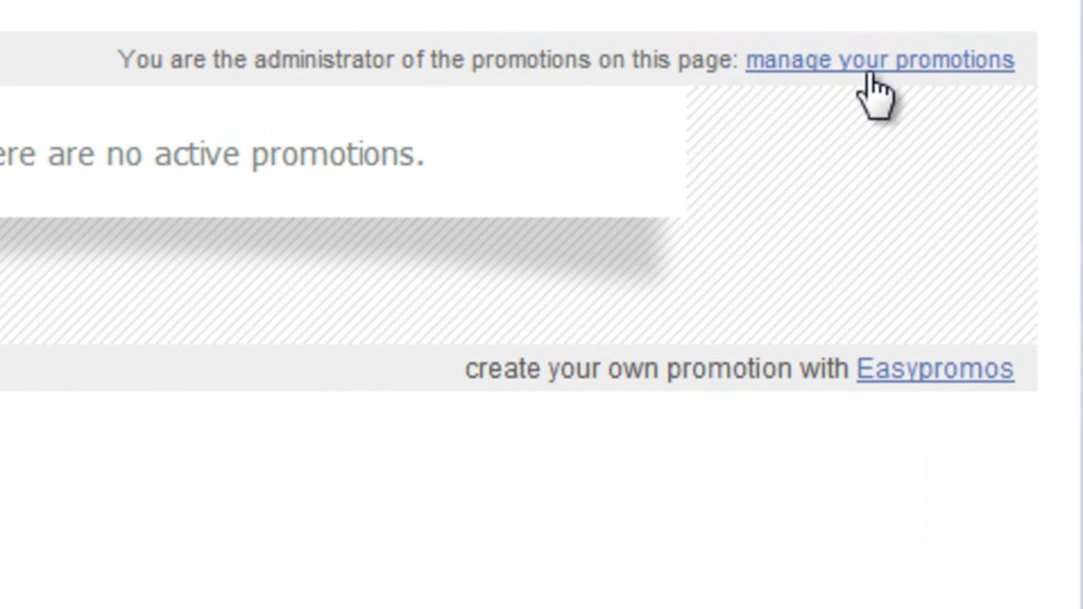
pyautogui.click(869, 66)
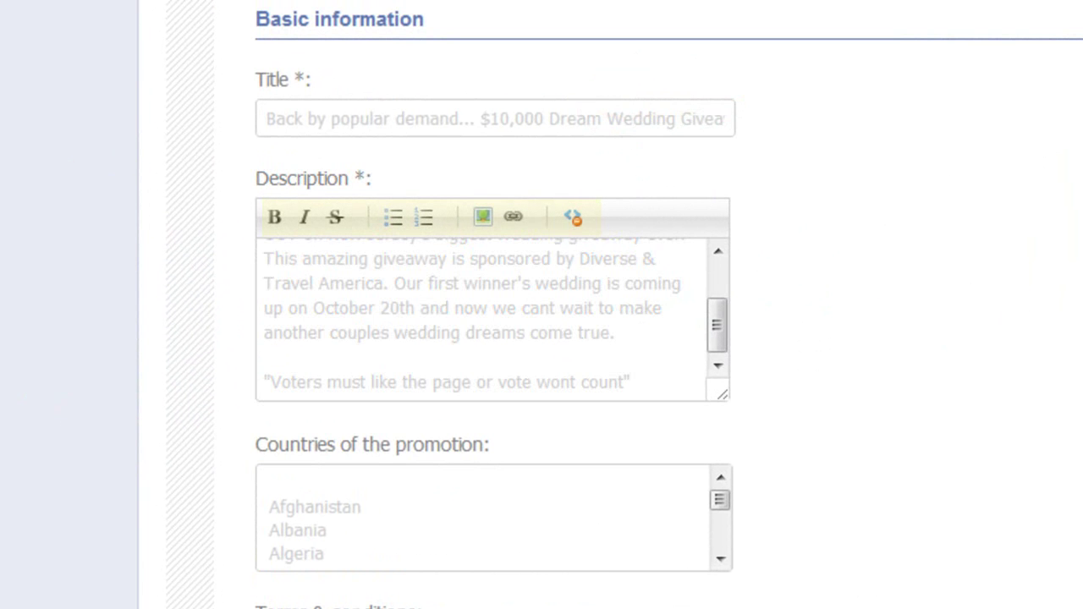
# Step: Try selecting United States, US Virgin Islands and United Kingdom, then choose the blank Countries entry to allow all
pyautogui.scroll(-5, 873, 157)
pyautogui.moveTo(665, 169)
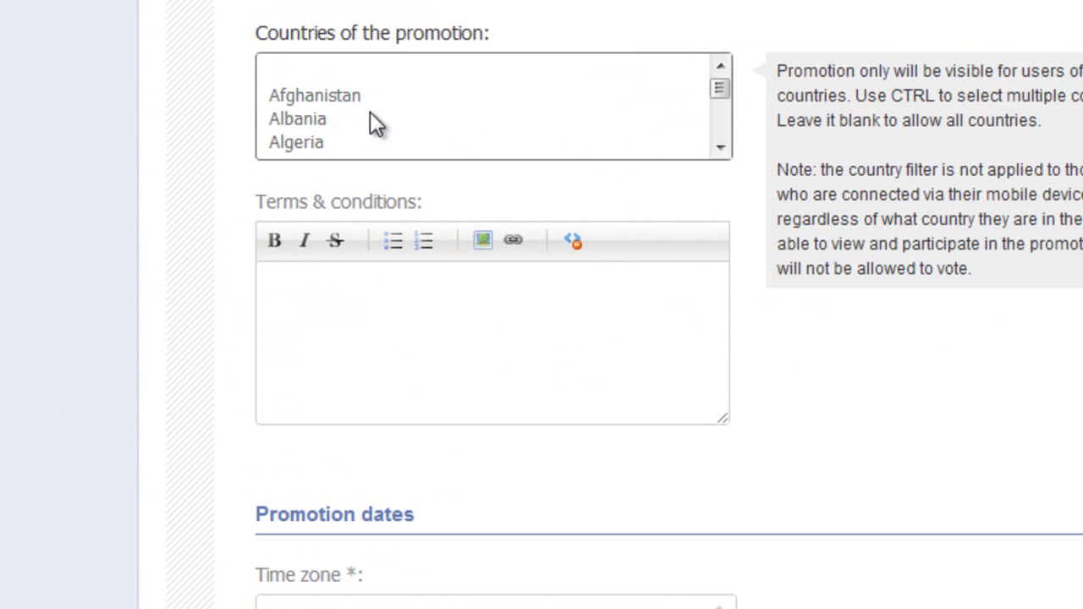
pyautogui.moveTo(720, 89); pyautogui.dragTo(724, 127)
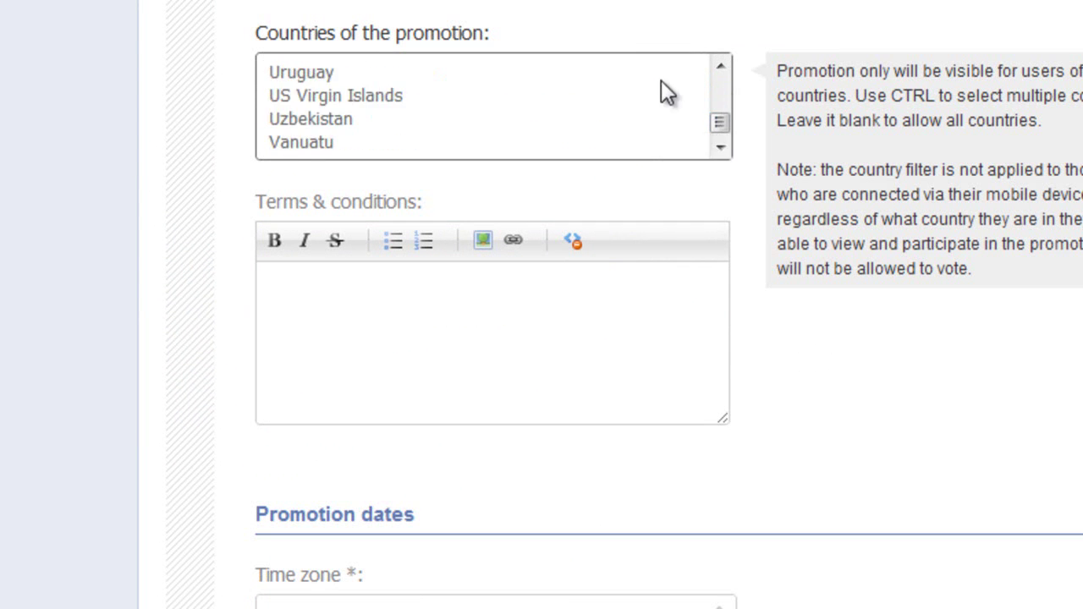
pyautogui.click(725, 67)
pyautogui.click(725, 67)
pyautogui.click(381, 96)
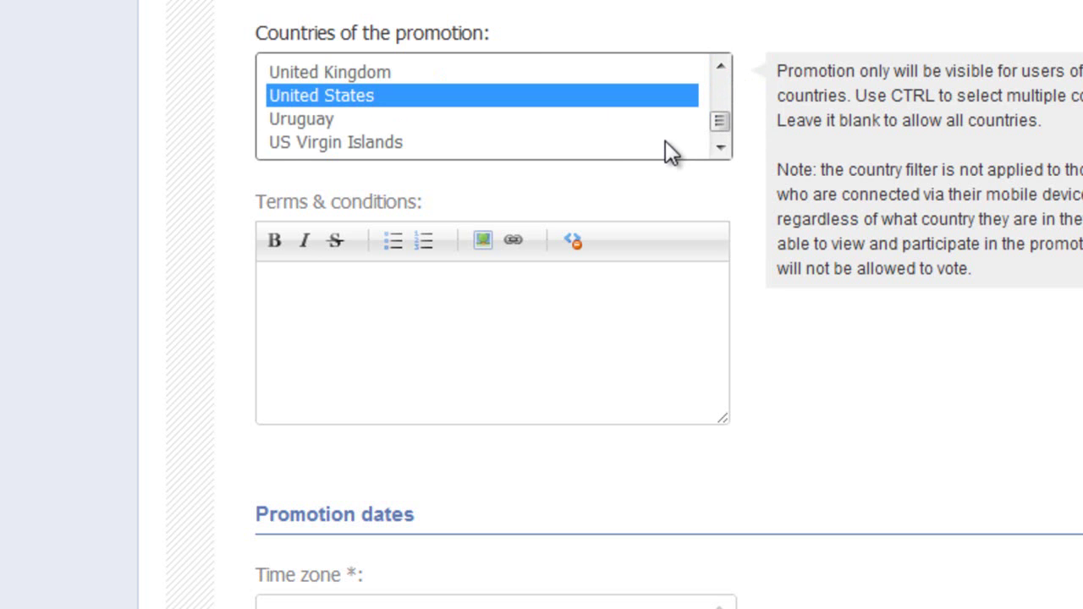
pyautogui.keyDown('ctrl'); pyautogui.click(362, 144); pyautogui.keyUp('ctrl')
pyautogui.keyDown('ctrl'); pyautogui.click(376, 74); pyautogui.keyUp('ctrl')
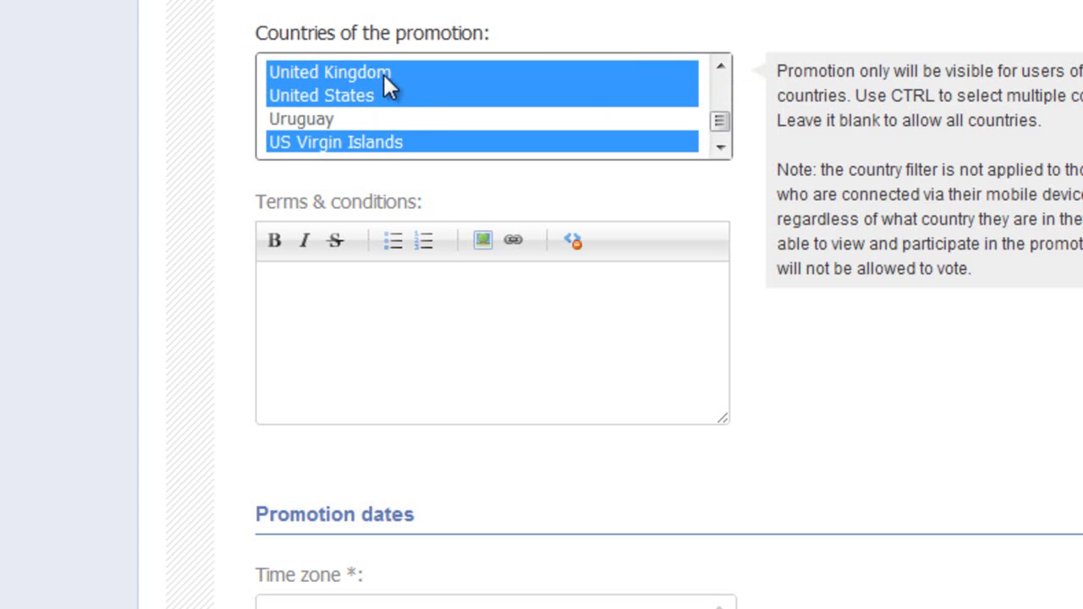
pyautogui.moveTo(722, 123); pyautogui.dragTo(723, 78)
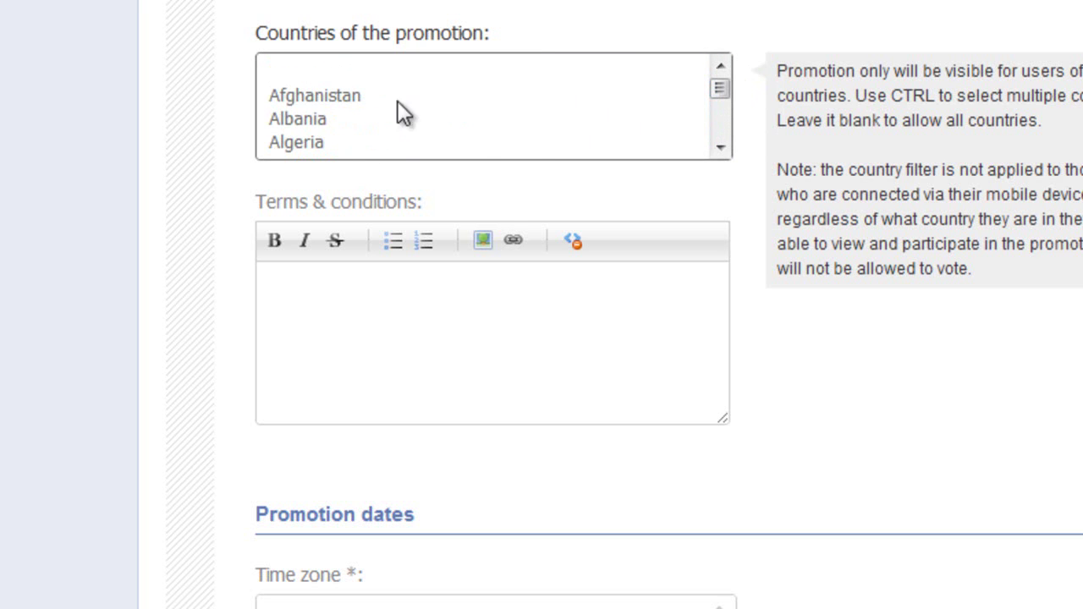
pyautogui.click(328, 73)
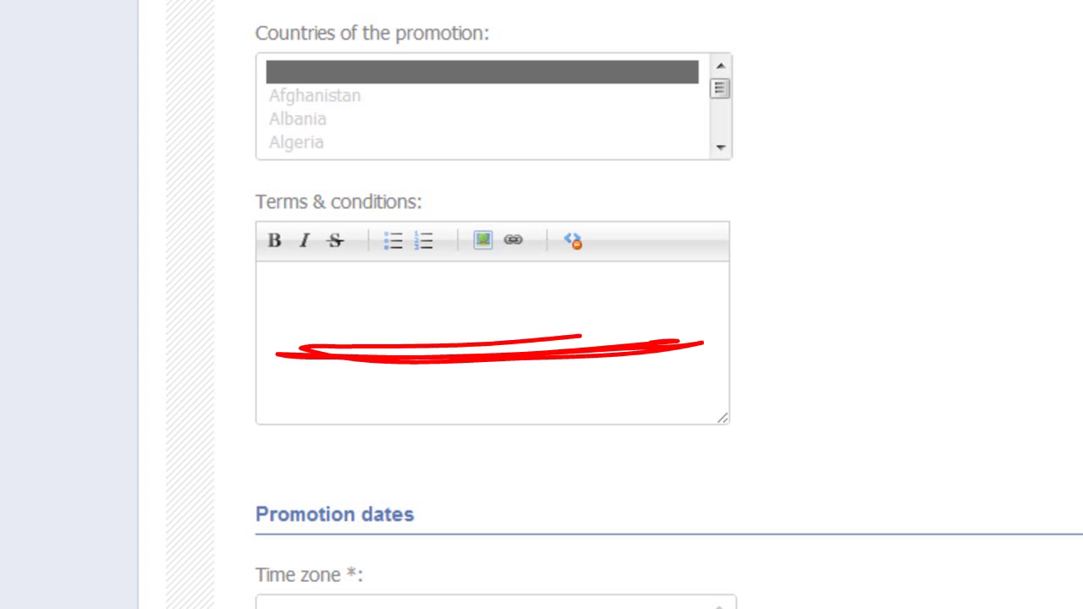
# Step: Leave Terms & conditions empty and set the time zone to (GMT-07:00) Mountain Time (US & Canada)
pyautogui.click(511, 355)
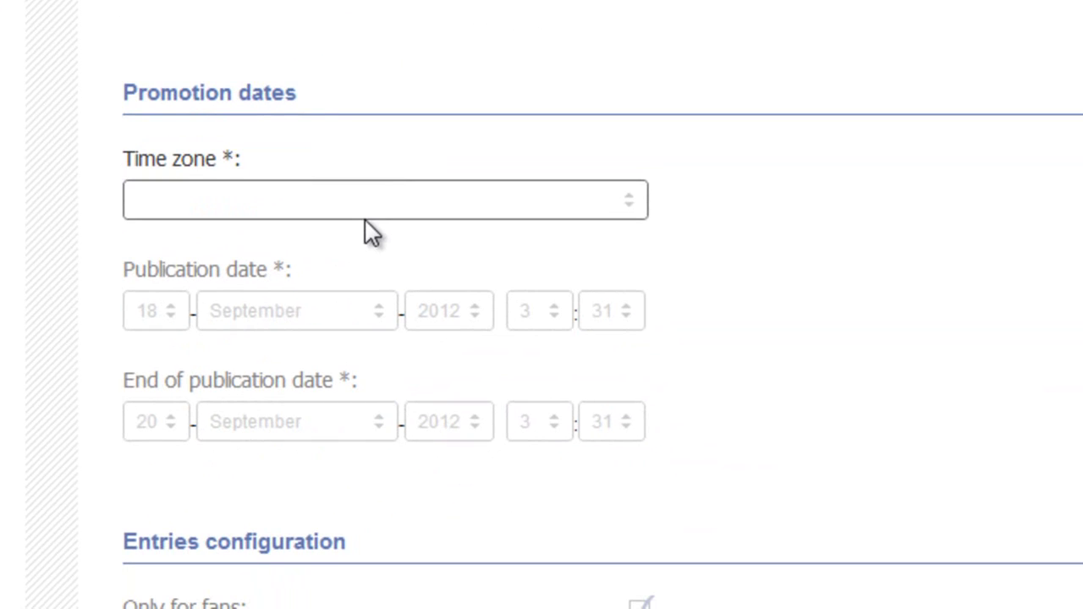
pyautogui.click(636, 208)
pyautogui.click(404, 474)
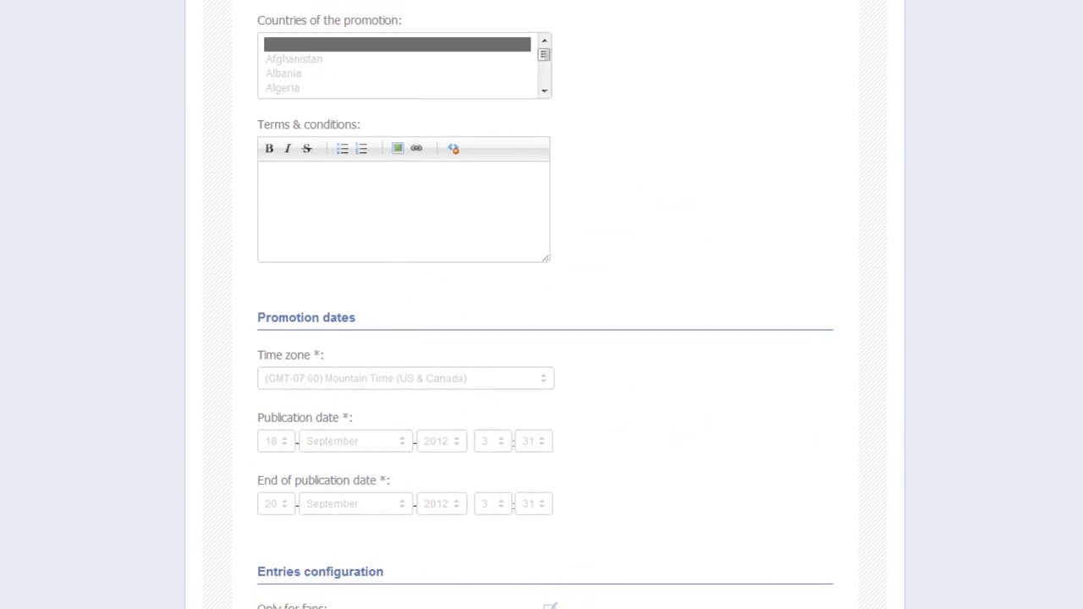
# Step: Leave Max. users unlimited, make entries public and votable by fans only, with voters shown publicly
pyautogui.scroll(-5, 883, 169)
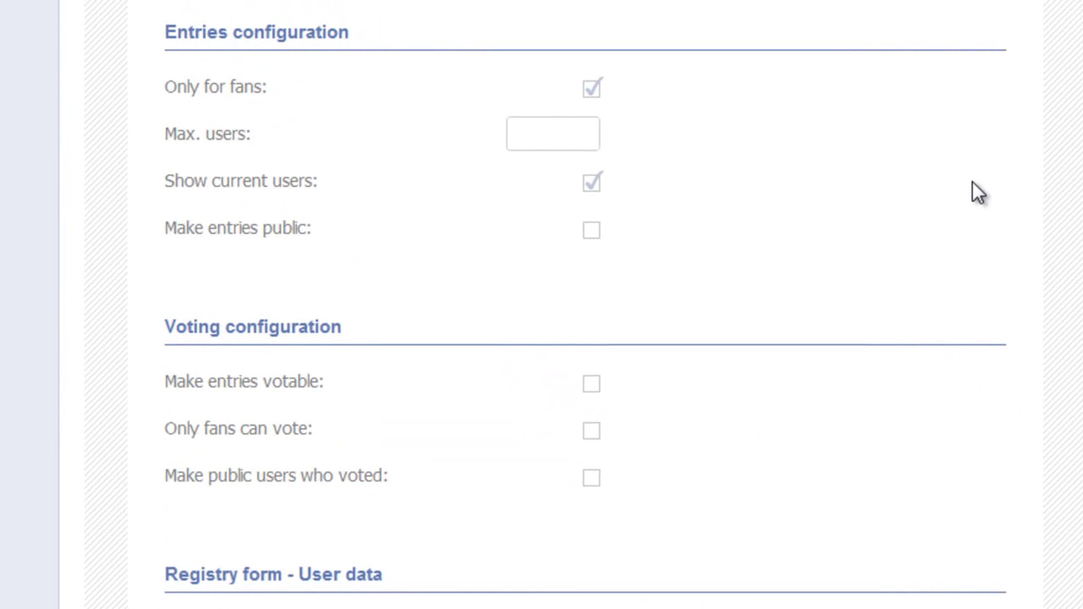
pyautogui.click(587, 138)
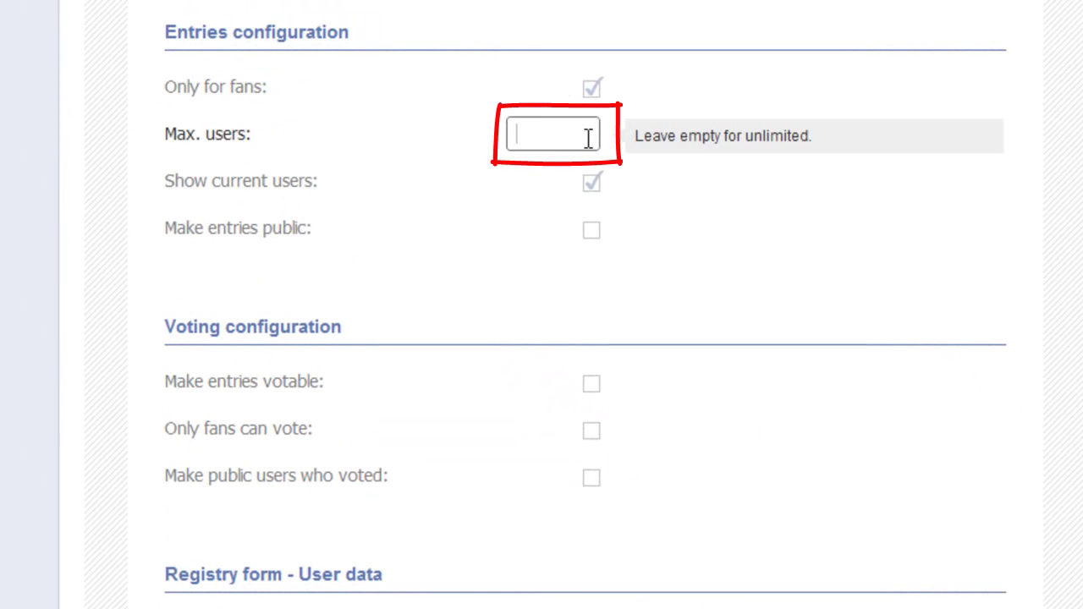
pyautogui.click(592, 230)
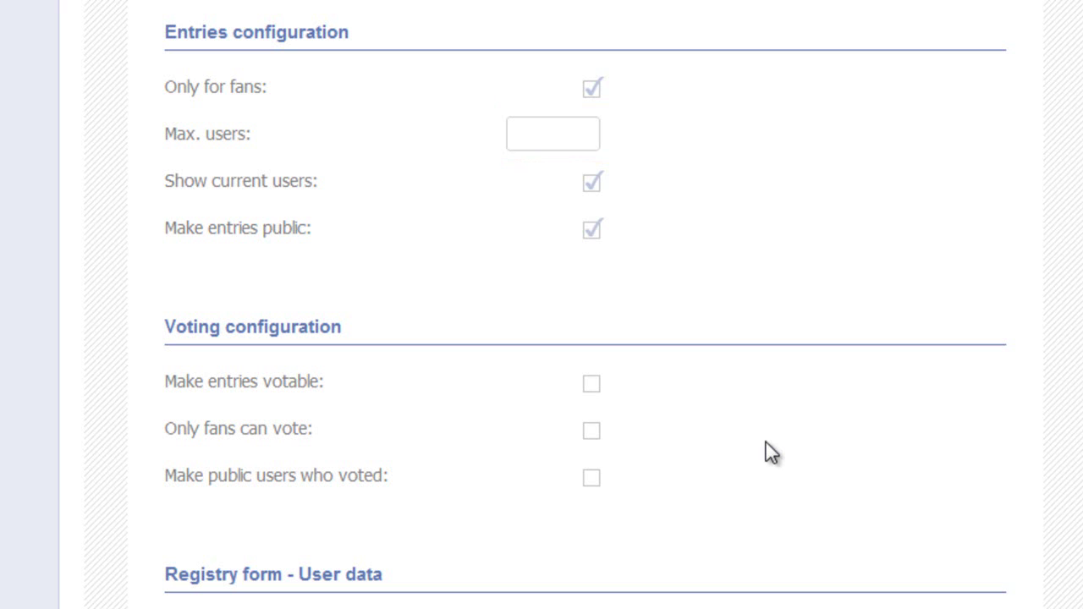
pyautogui.click(594, 385)
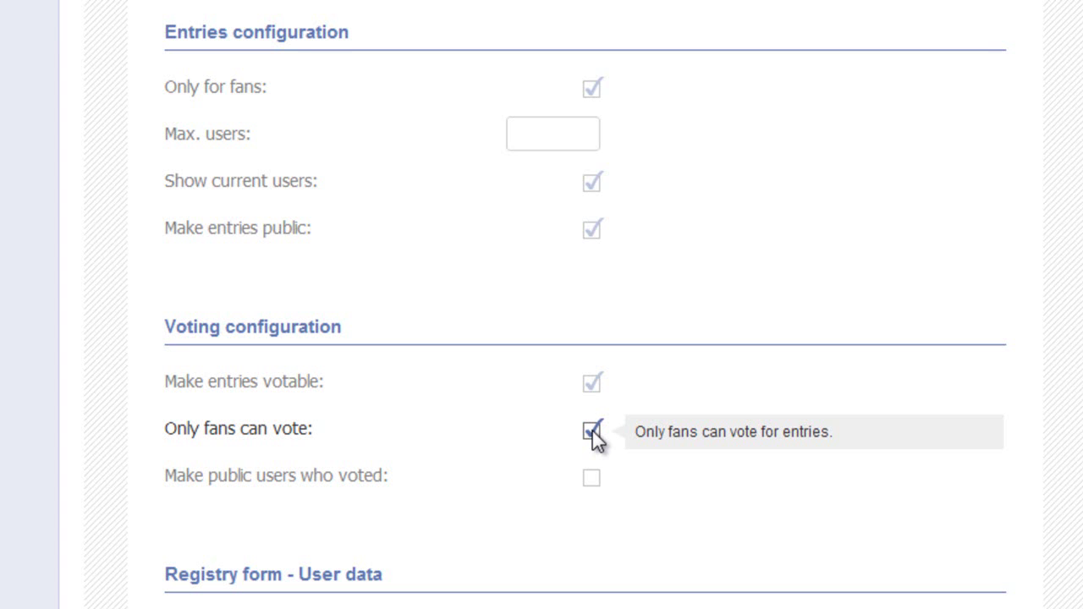
pyautogui.click(591, 477)
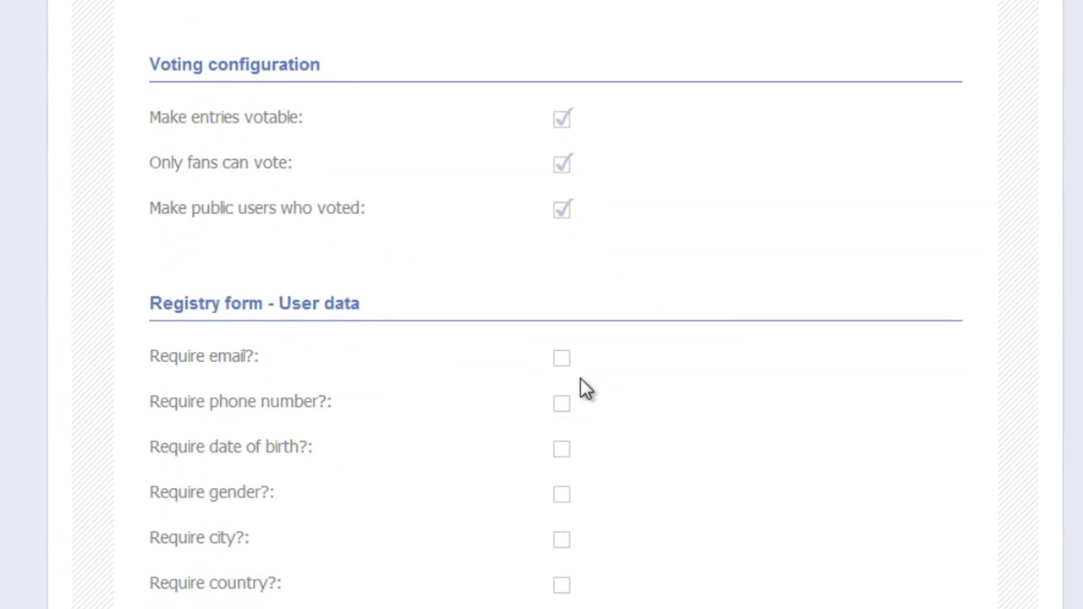
# Step: Tick Require email, Require phone number and Require country in the registry form
pyautogui.click(562, 358)
pyautogui.click(562, 403)
pyautogui.click(562, 586)
pyautogui.scroll(-8, 555, 305)
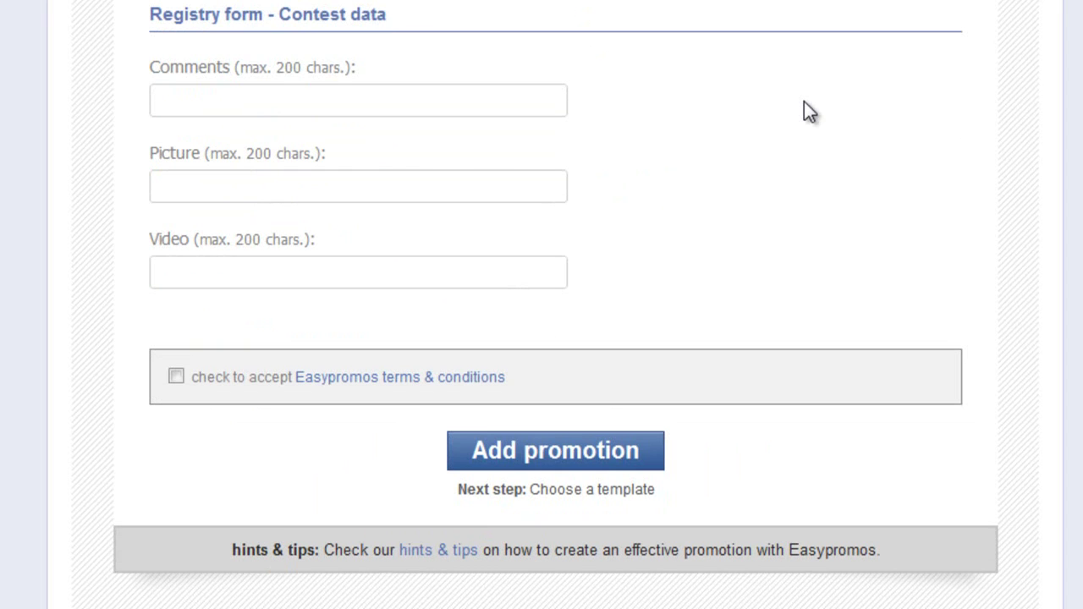
# Step: Ask for the funniest wedding experience in Comments, leave Picture and Video empty, accept terms, add the promotion
pyautogui.click(204, 103)
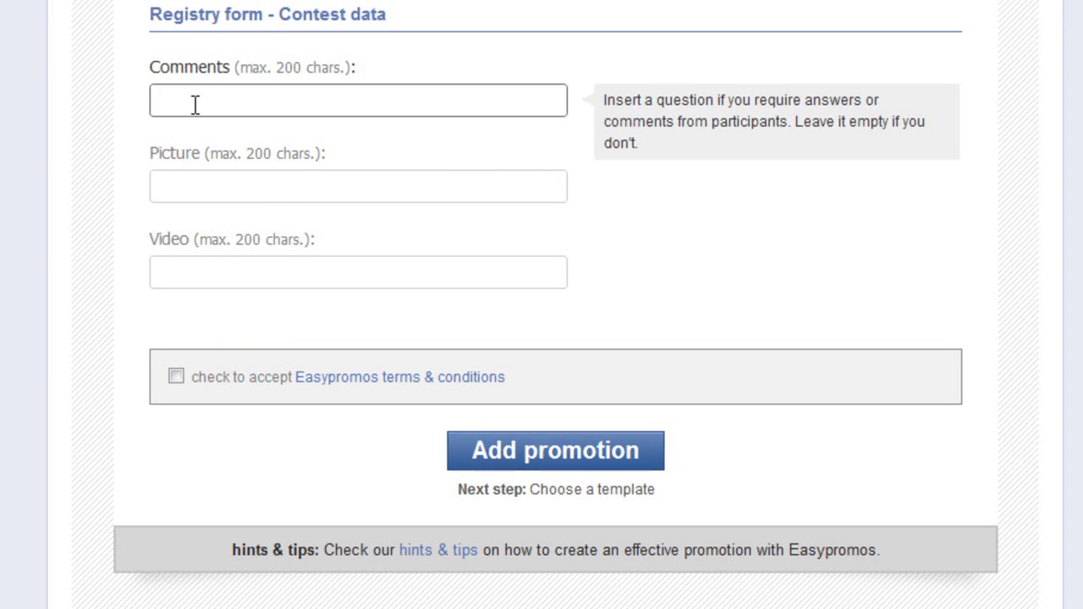
pyautogui.click(227, 142)
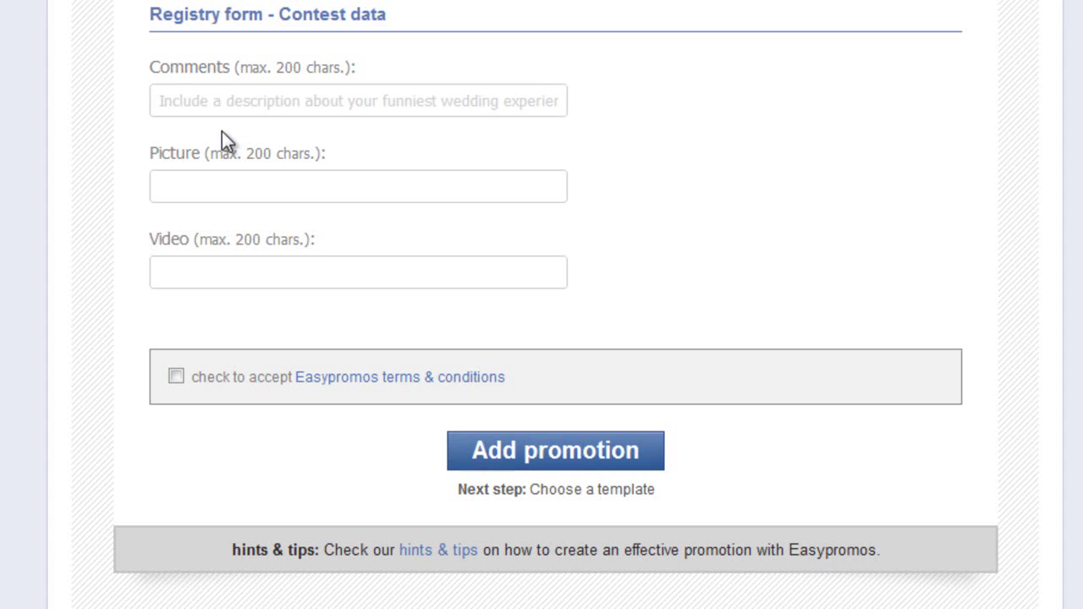
pyautogui.click(188, 178)
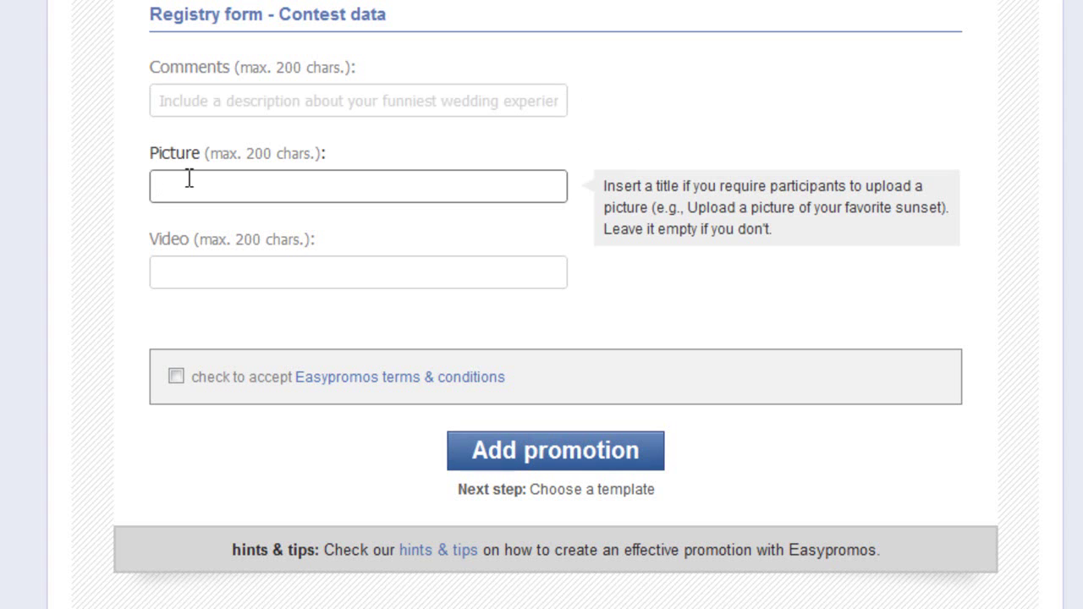
pyautogui.click(158, 273)
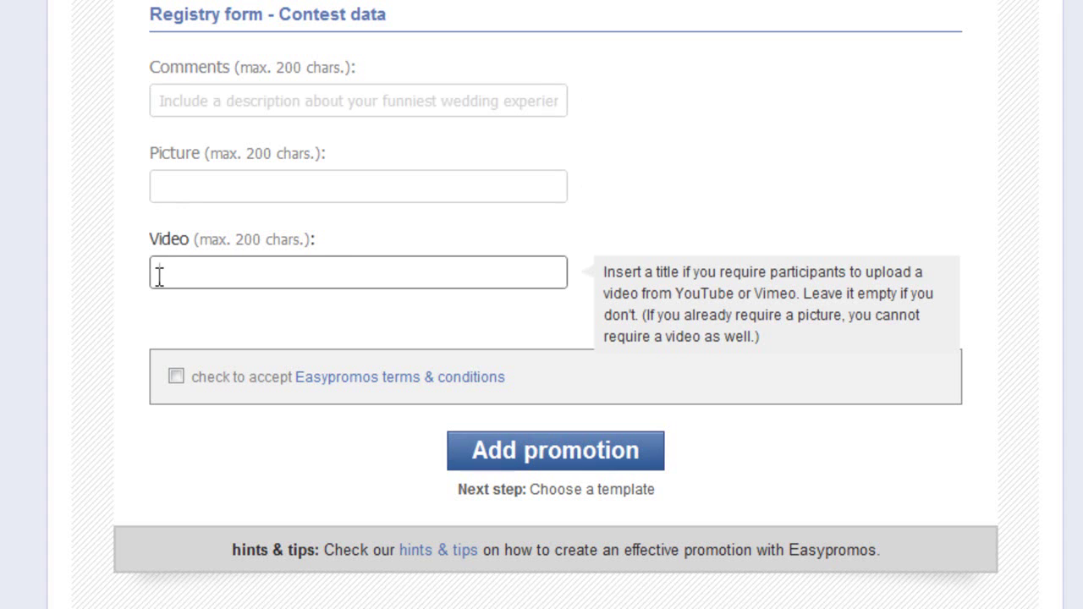
pyautogui.click(186, 100)
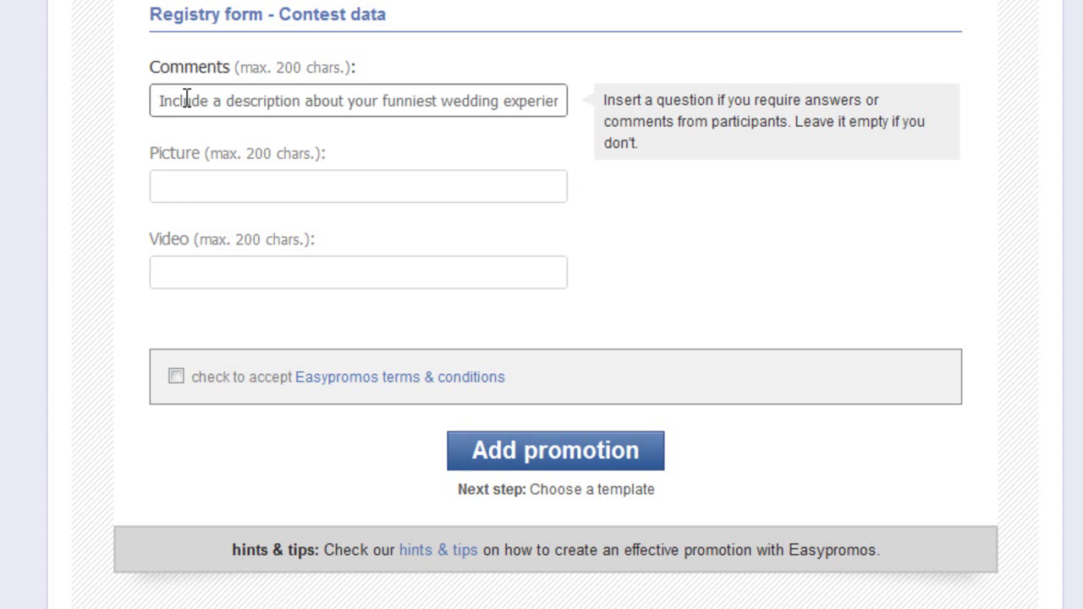
pyautogui.click(172, 385)
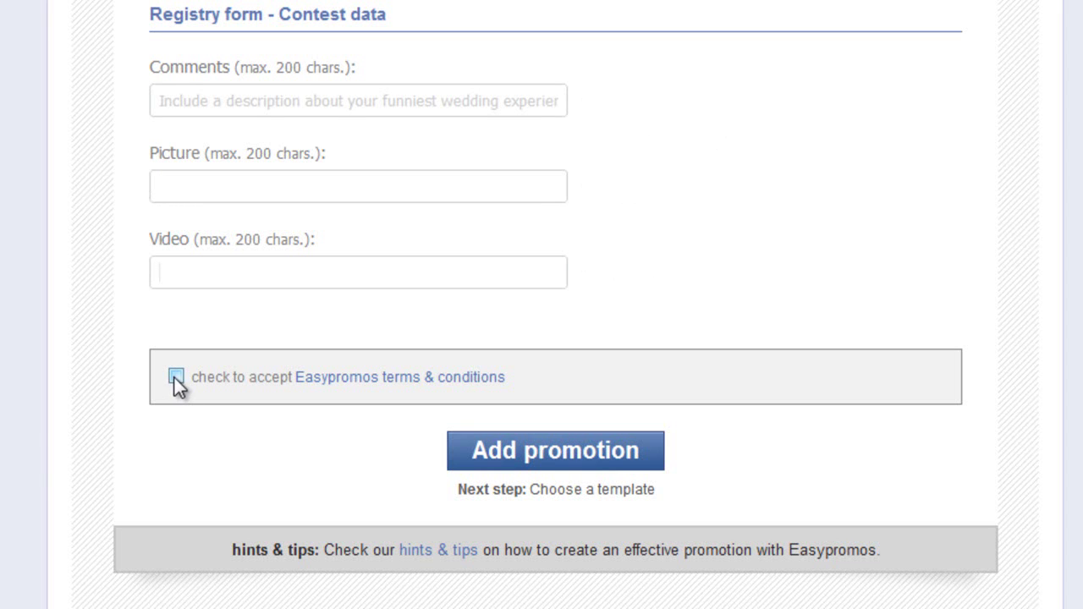
pyautogui.click(535, 474)
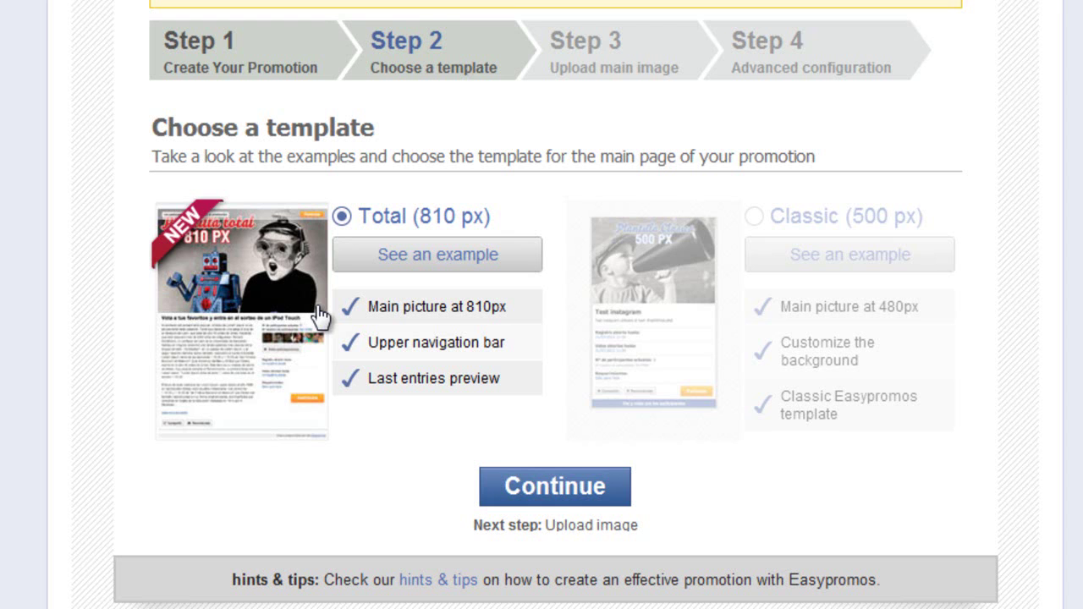
# Step: Continue with the Total (810 px) template selected
pyautogui.scroll(1, 604, 537)
pyautogui.click(604, 535)
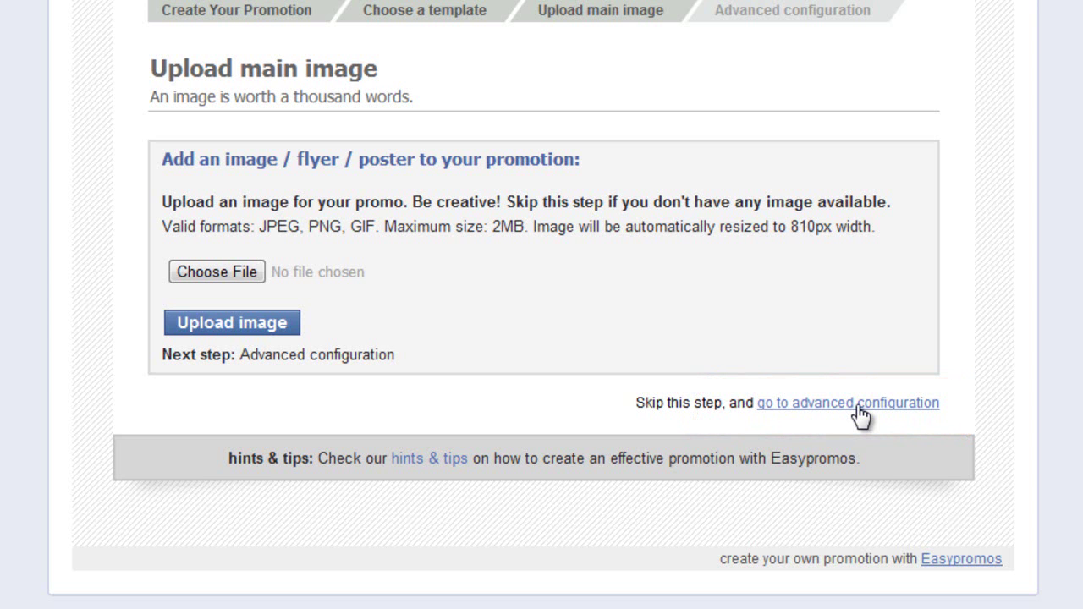
# Step: Choose the wedding banner image file as the promotion's main image
pyautogui.click(213, 272)
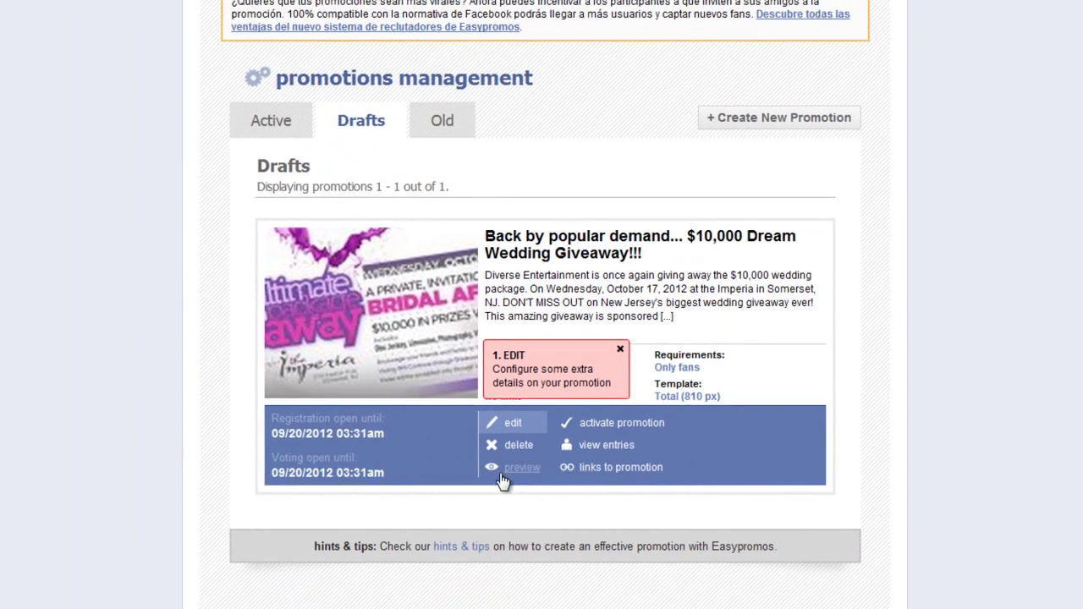
# Step: Preview the Dream Wedding Giveaway draft and scroll through its banner, description and dates
pyautogui.click(518, 470)
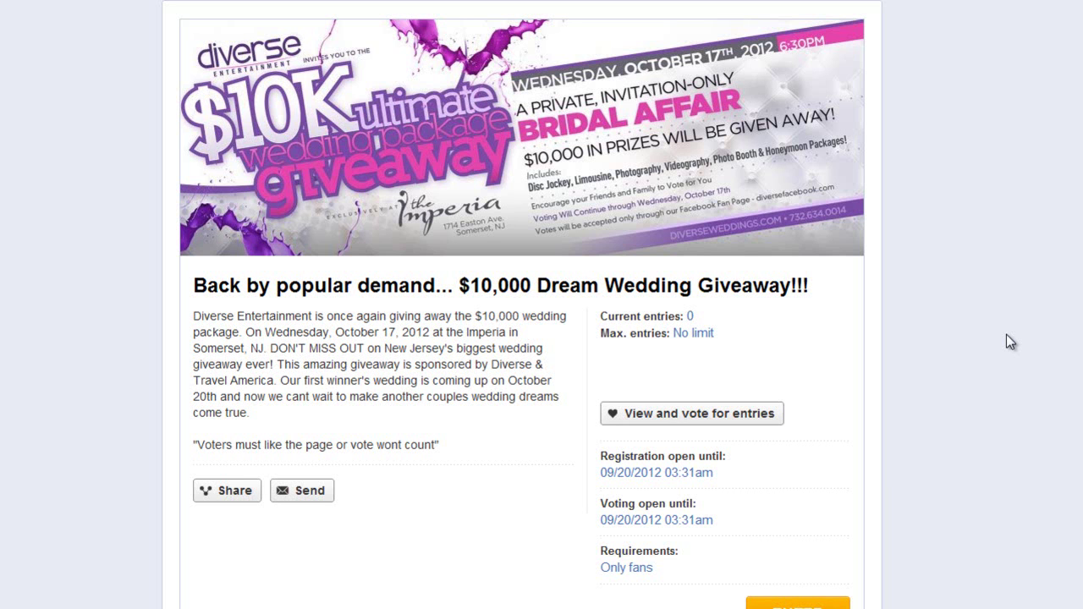
pyautogui.scroll(-1, 1061, 149)
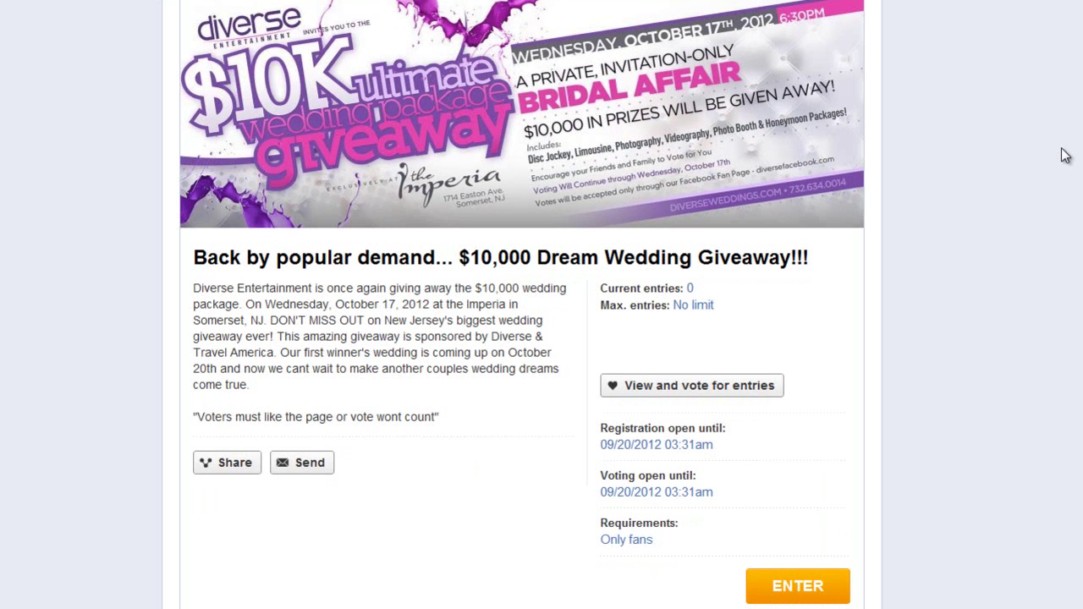